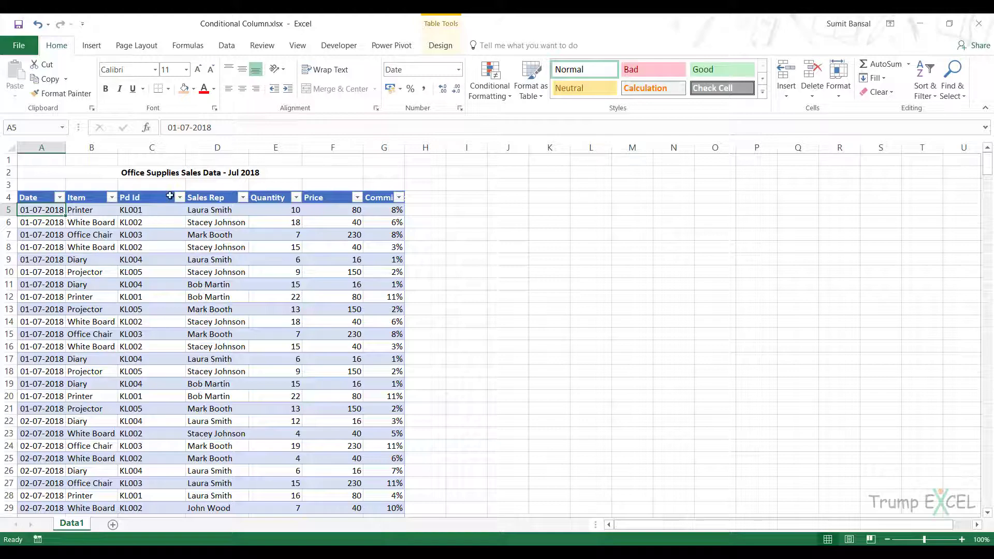
Load the sales table from the worksheet into Power Query Editor as the Data1 query.
{"action": "left_click", "coordinate": [228, 48]}
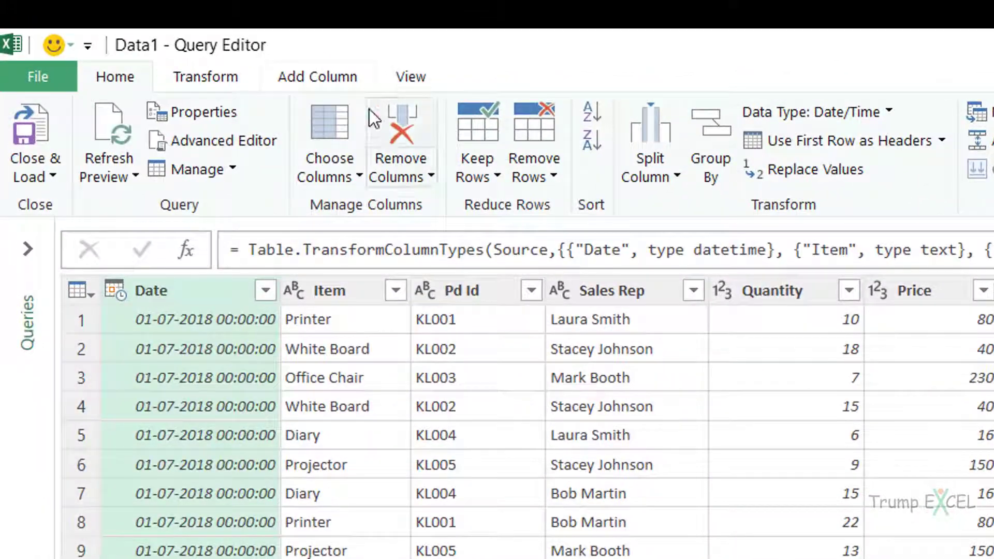
Start a conditional column named Prefix whose first rule tests the Sales Rep column.
{"action": "left_click", "coordinate": [154, 39]}
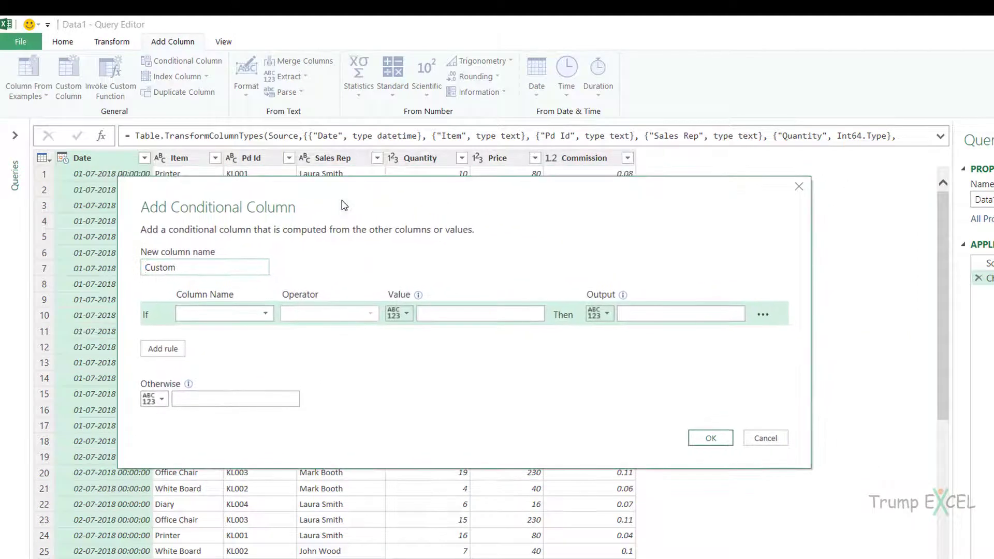
{"action": "double_click", "coordinate": [240, 273]}
{"action": "type", "text": "Prefix"}
{"action": "left_click", "coordinate": [247, 319]}
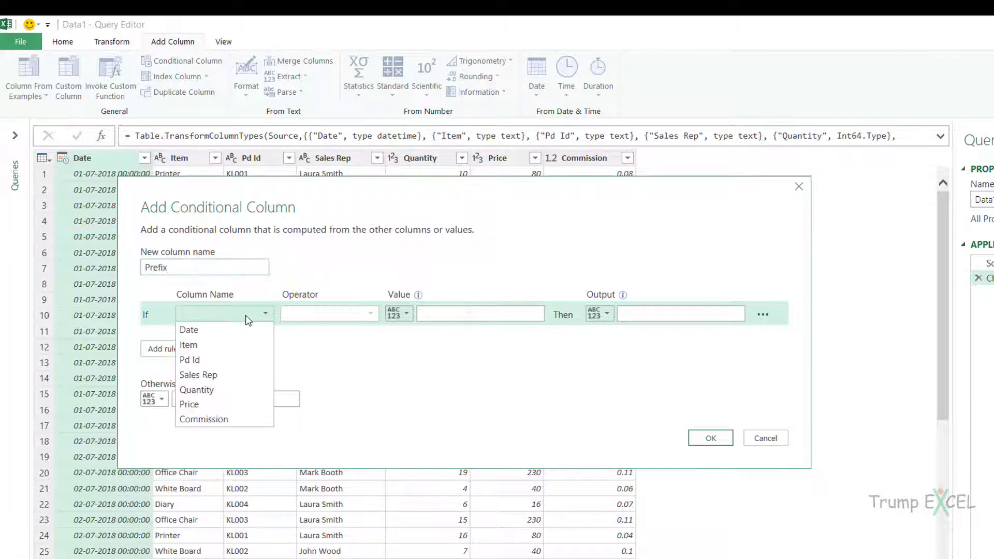
{"action": "left_click", "coordinate": [227, 375]}
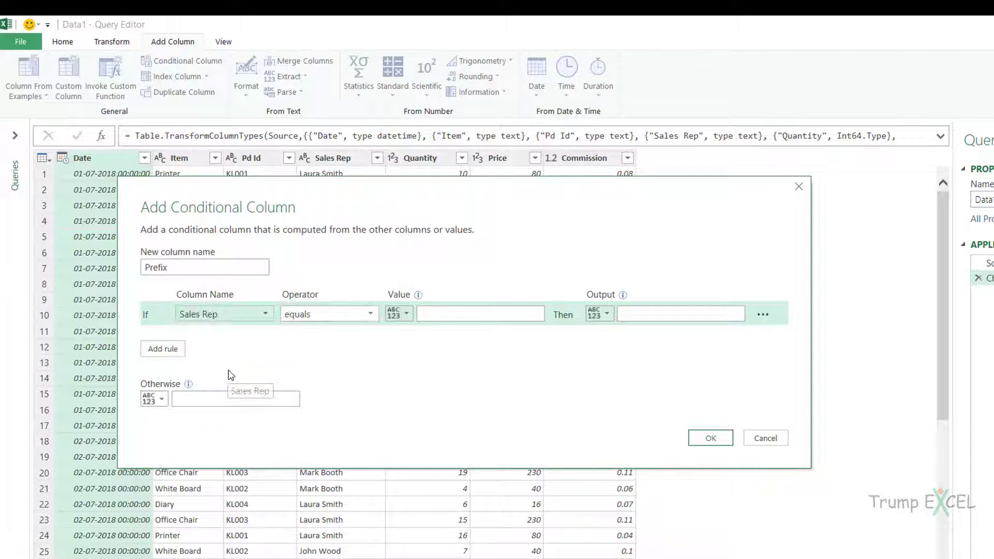
{"action": "left_click_drag", "start_coordinate": [352, 206], "coordinate": [331, 320]}
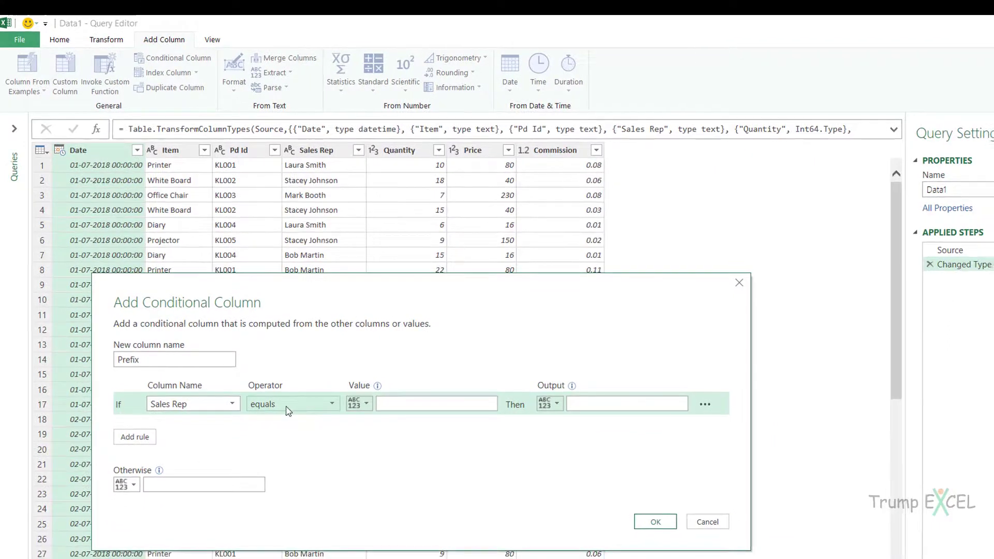
Make the first rule output Ms when Sales Rep equals the first rep's name.
{"action": "left_click", "coordinate": [391, 405]}
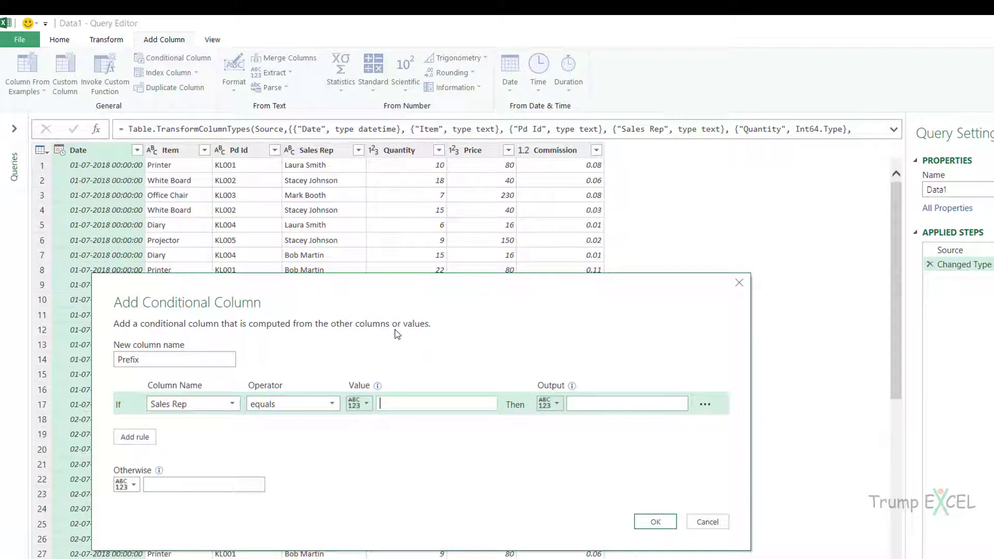
{"action": "type", "text": "Laura Smith"}
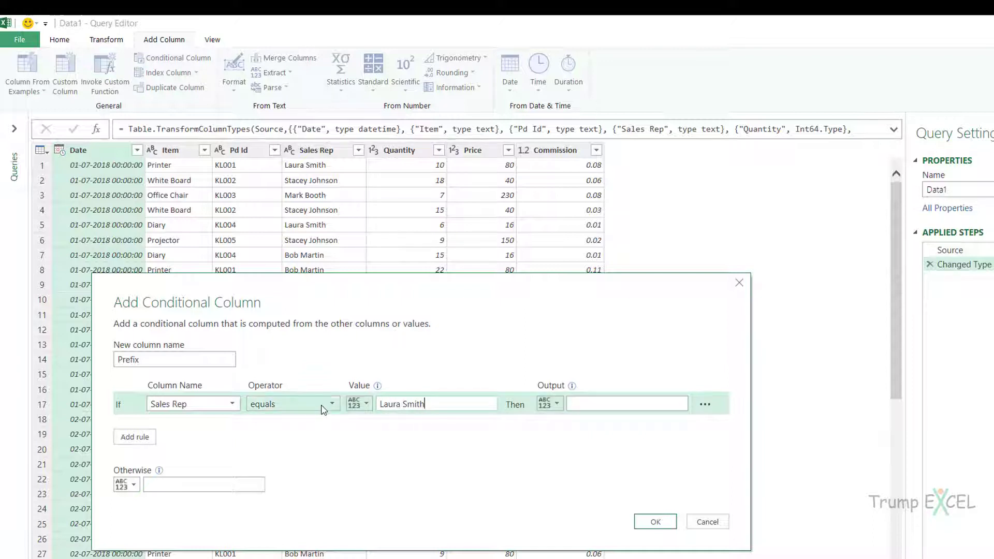
{"action": "left_click", "coordinate": [325, 404]}
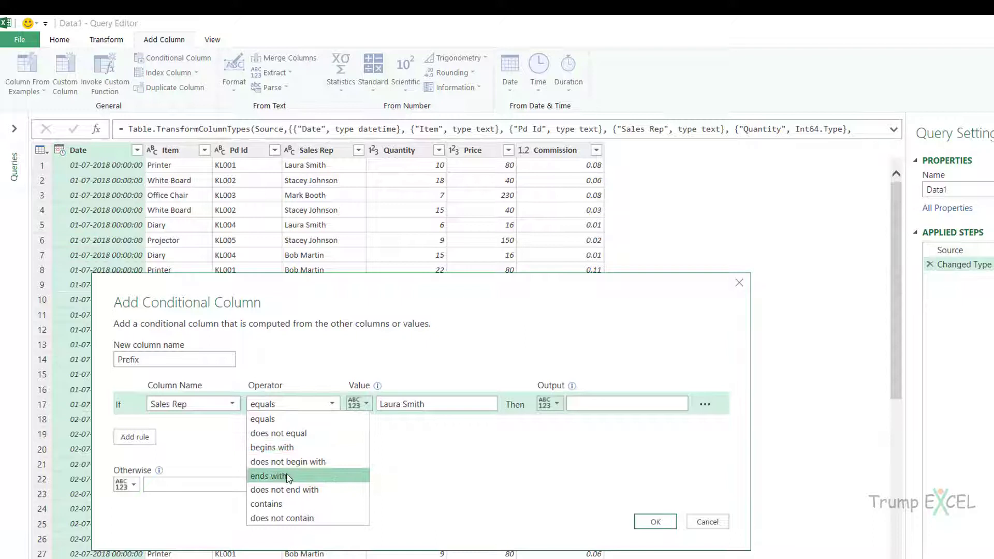
{"action": "left_click", "coordinate": [318, 417]}
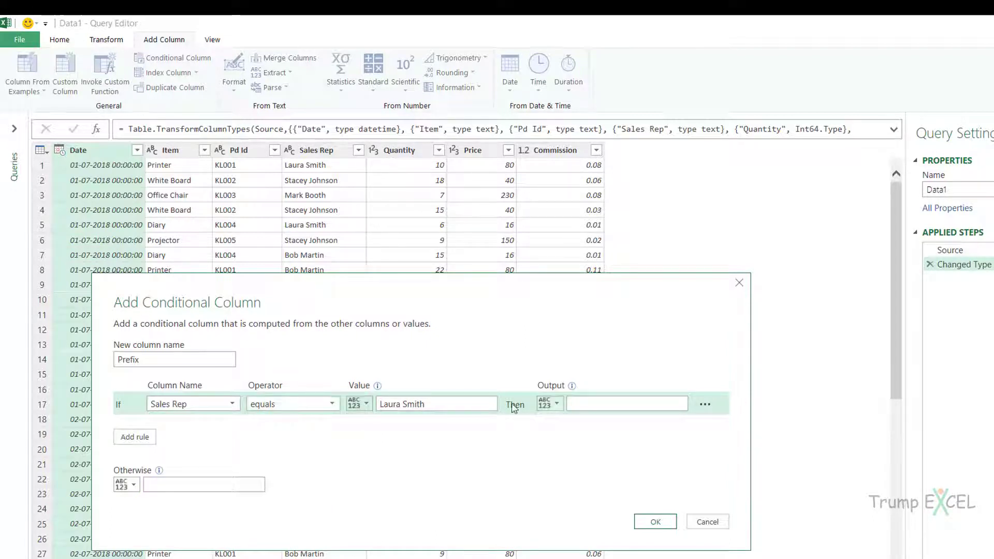
{"action": "left_click", "coordinate": [364, 409]}
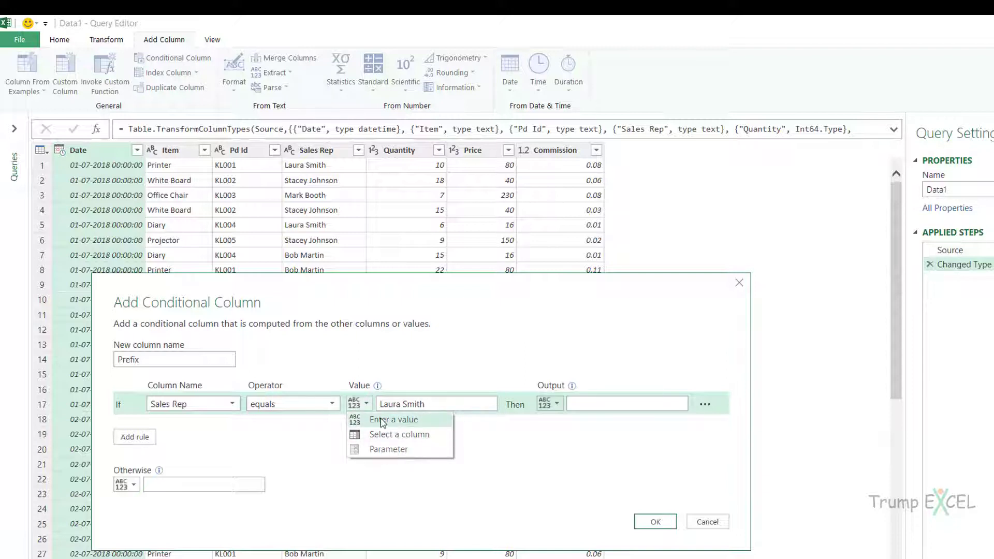
{"action": "left_click", "coordinate": [441, 405]}
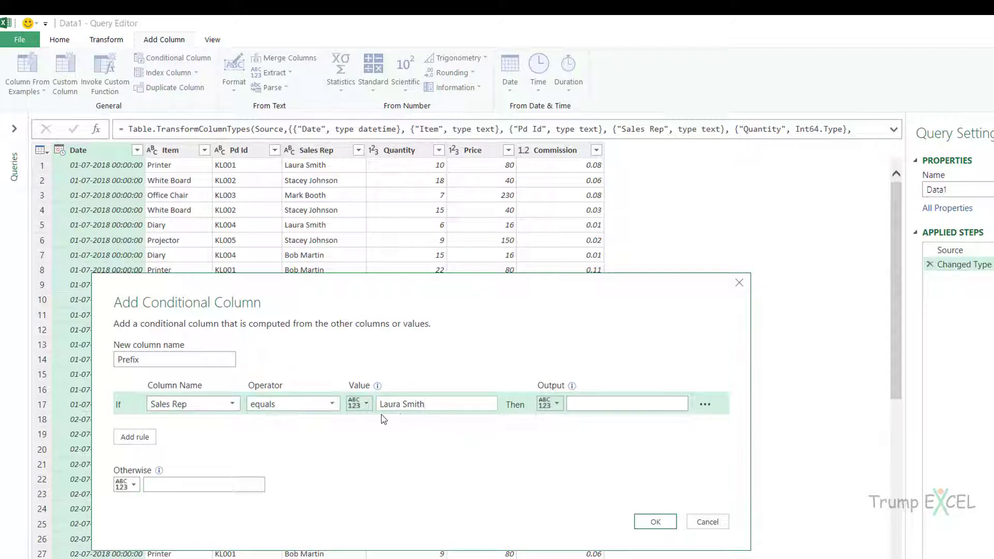
{"action": "left_click", "coordinate": [582, 409]}
{"action": "type", "text": "Ms."}
Add an Else If rule giving Ms. for the second rep, set Otherwise to Mr., and create the column.
{"action": "left_click", "coordinate": [135, 436]}
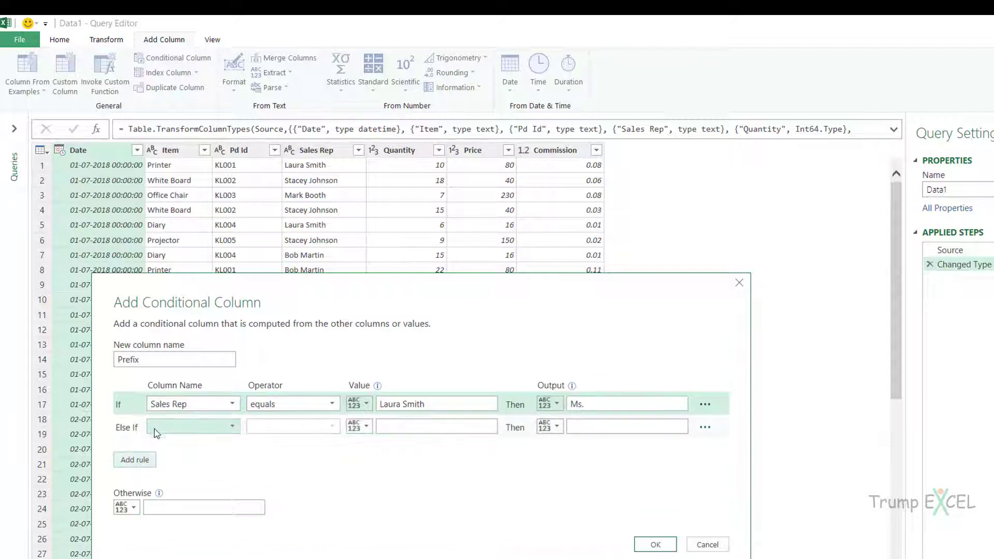
{"action": "left_click", "coordinate": [234, 428]}
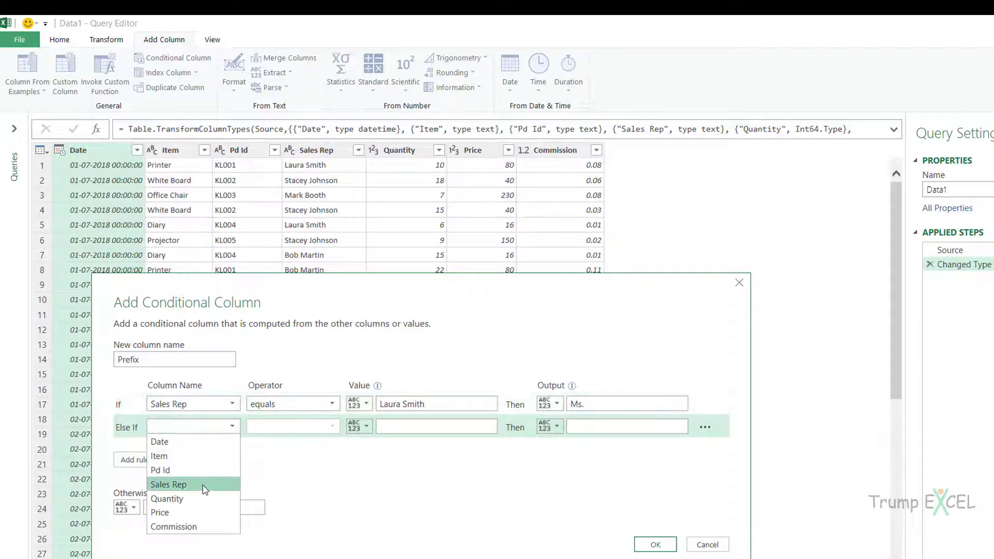
{"action": "left_click", "coordinate": [168, 485]}
{"action": "left_click", "coordinate": [410, 426]}
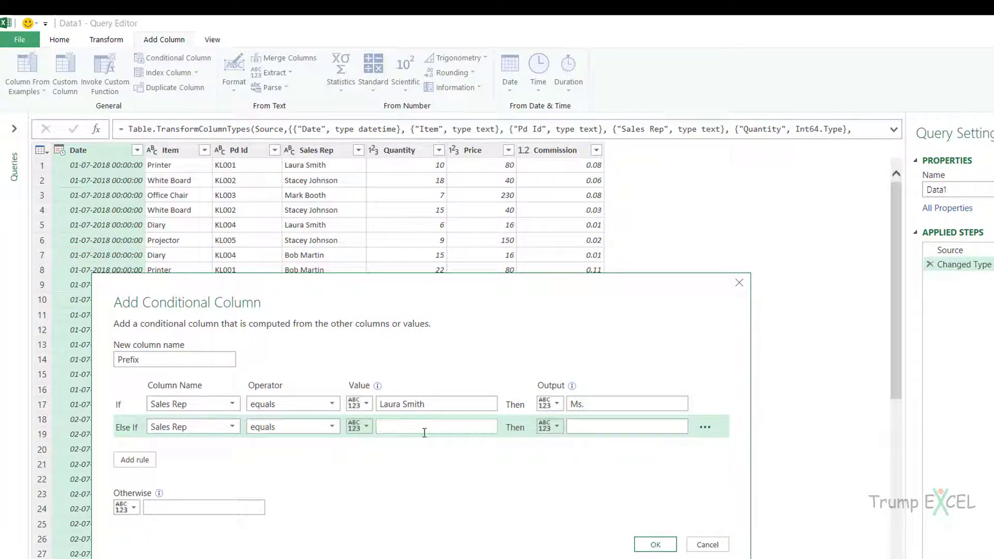
{"action": "type", "text": "Stacey "}
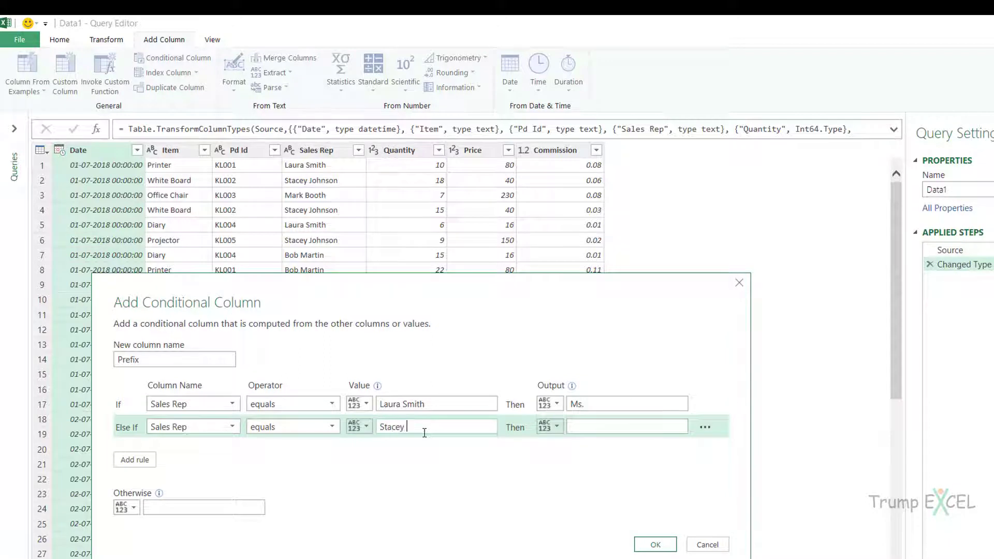
{"action": "type", "text": "Johnson"}
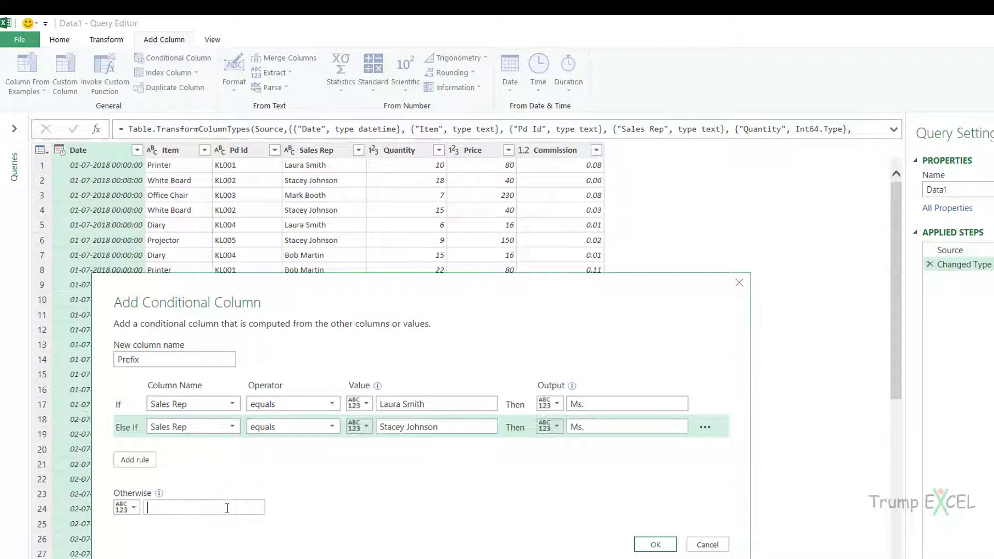
{"action": "type", "text": "Mr."}
{"action": "left_click", "coordinate": [645, 546]}
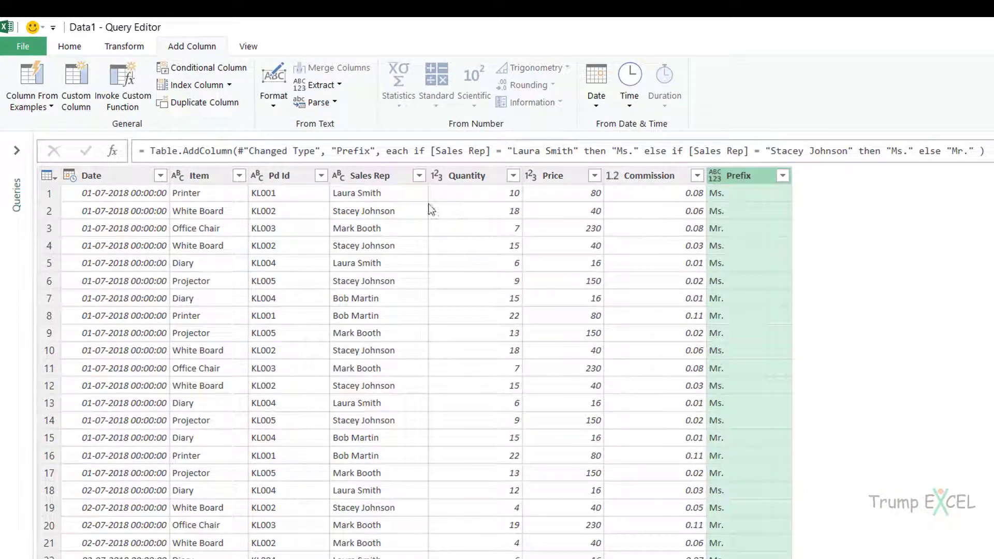
Select the Sales Rep and Prefix columns together.
{"action": "left_click", "coordinate": [349, 179]}
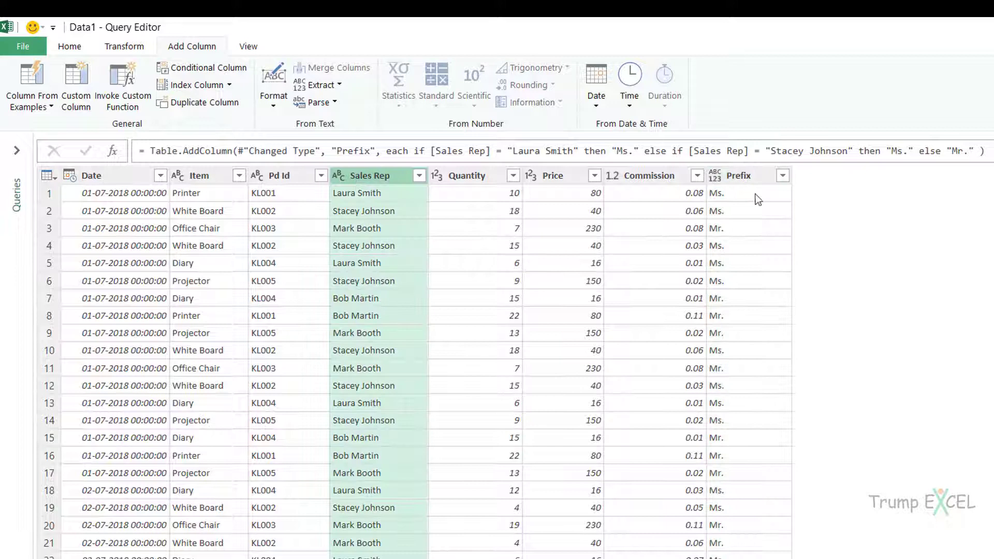
{"action": "left_click", "coordinate": [744, 179]}
Merge the selected Sales Rep and Prefix columns using a space as the separator.
{"action": "right_click", "coordinate": [744, 179]}
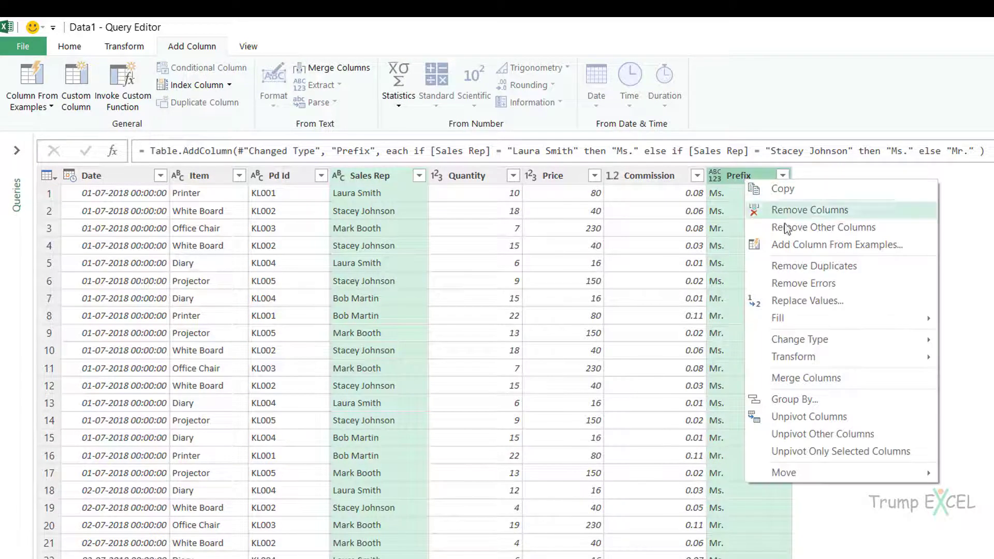
{"action": "left_click", "coordinate": [802, 381]}
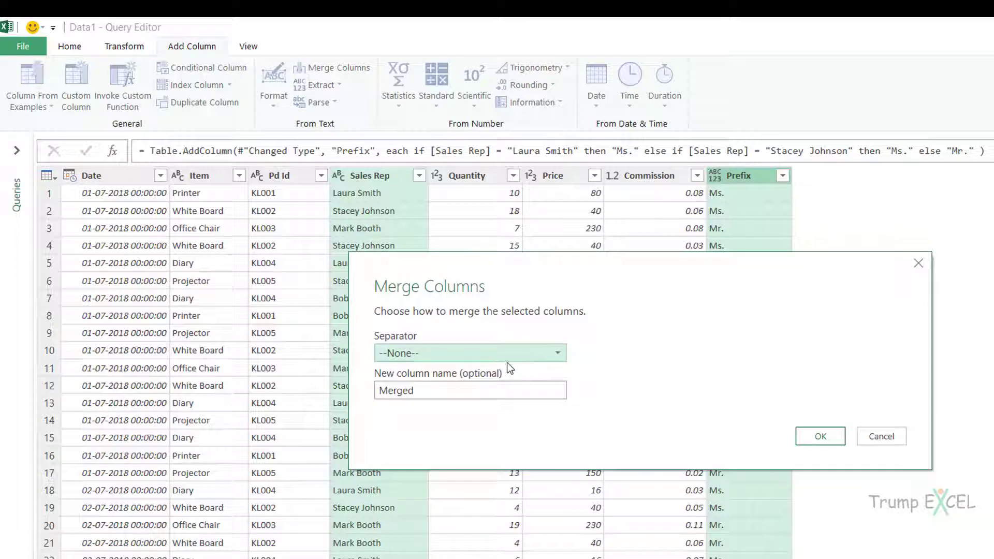
{"action": "left_click", "coordinate": [507, 358]}
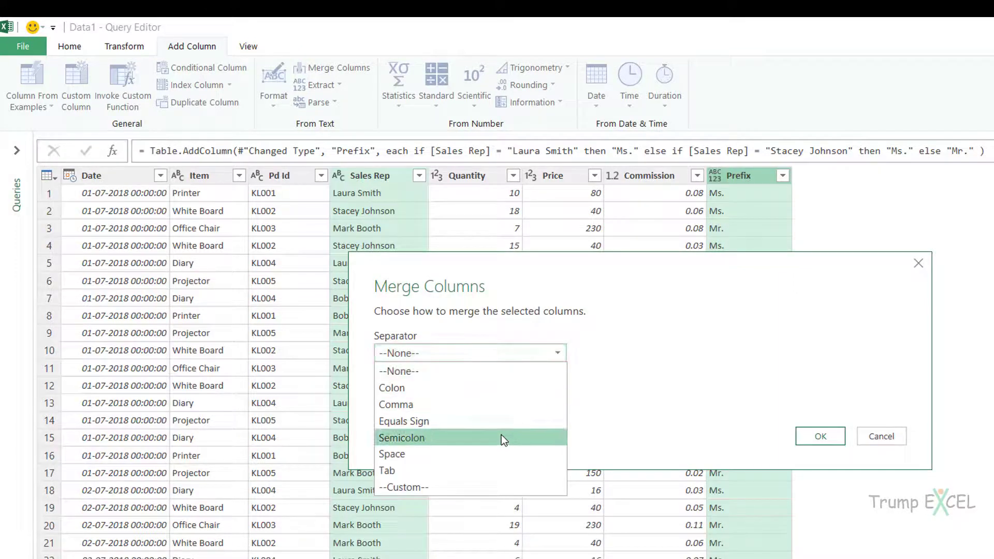
{"action": "left_click", "coordinate": [499, 450]}
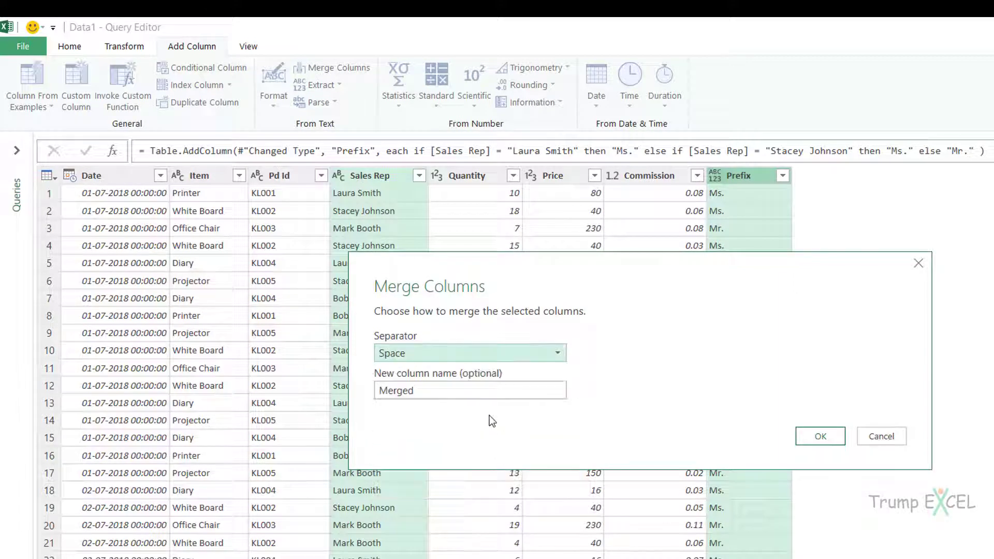
{"action": "left_click", "coordinate": [806, 436]}
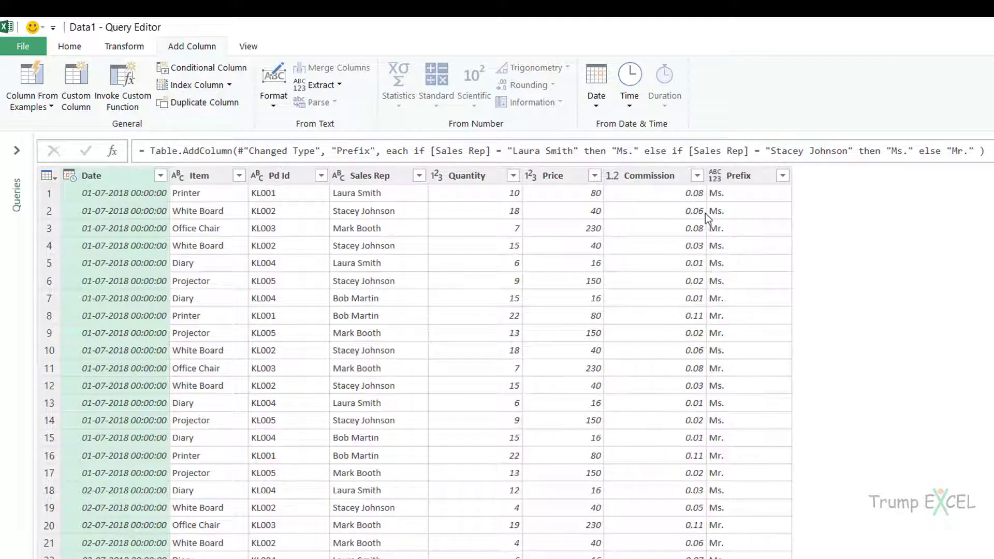
{"action": "left_click", "coordinate": [748, 178]}
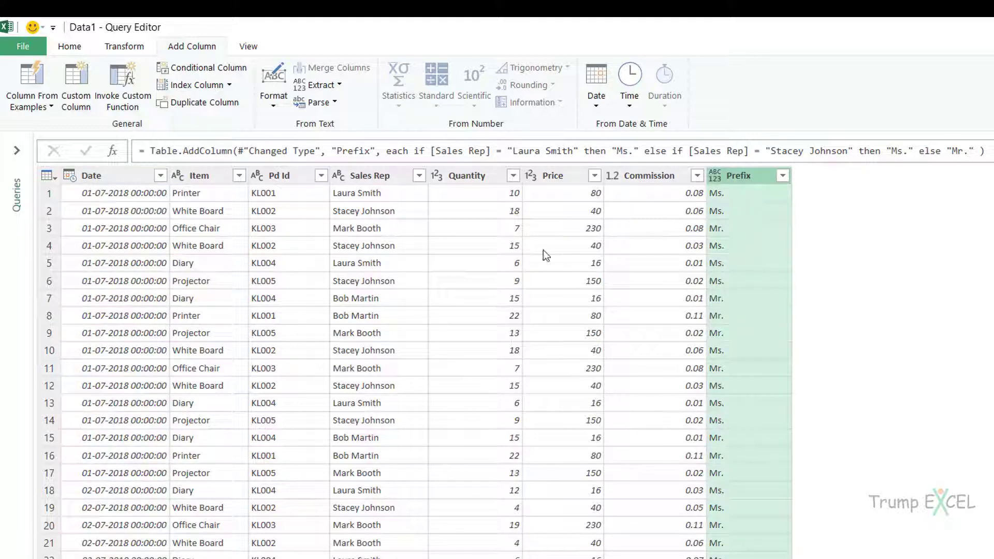
{"action": "left_click", "coordinate": [371, 178], "text": "ctrl"}
{"action": "right_click", "coordinate": [372, 178]}
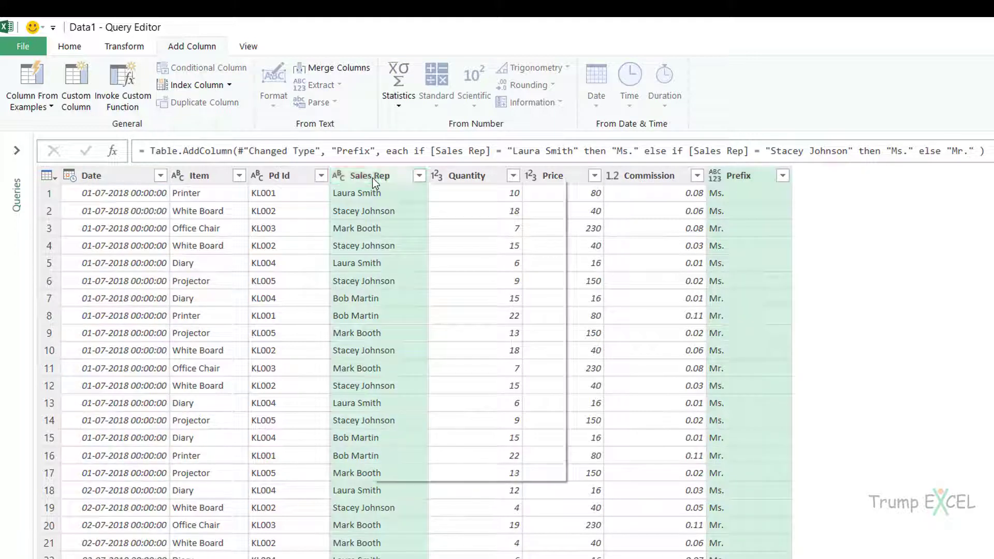
{"action": "left_click", "coordinate": [445, 377]}
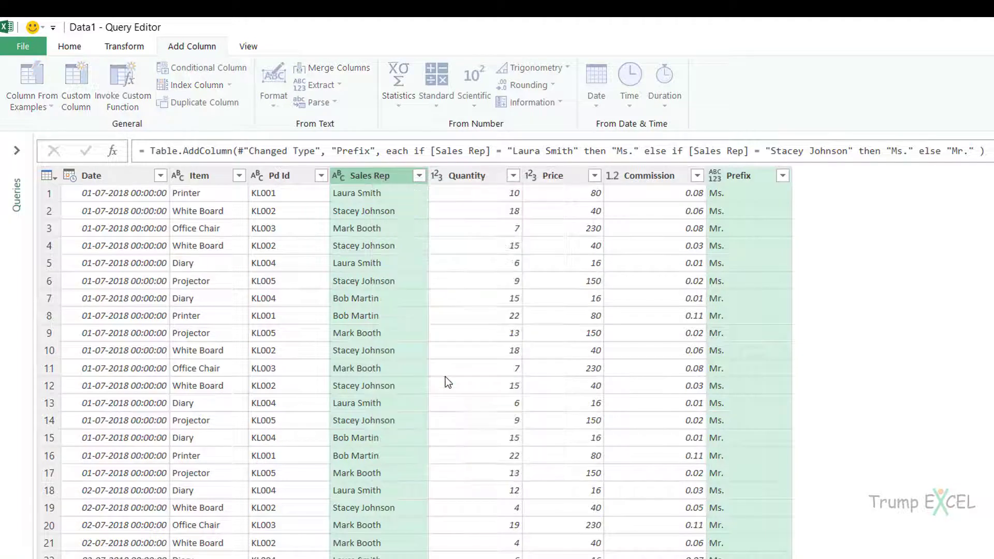
{"action": "left_click", "coordinate": [499, 357]}
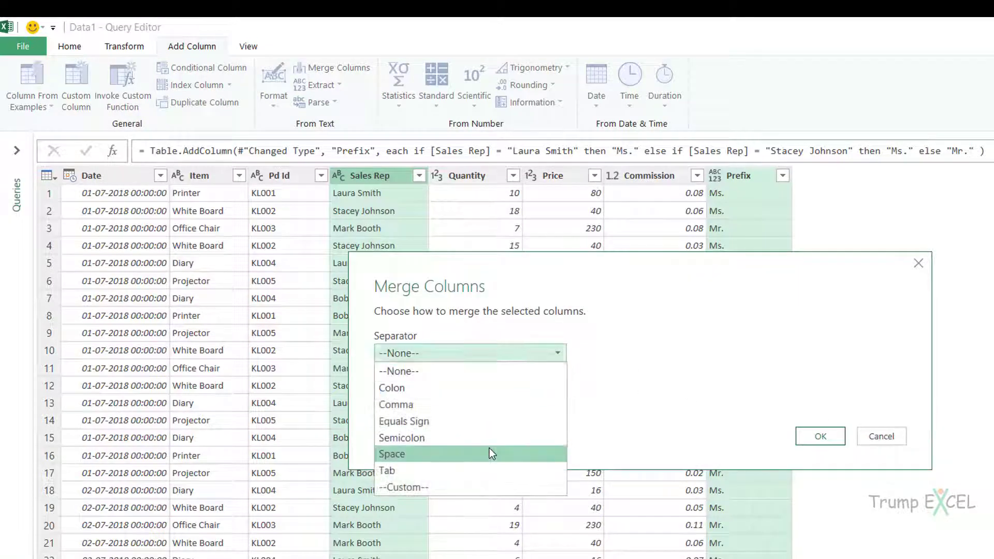
{"action": "left_click", "coordinate": [431, 457]}
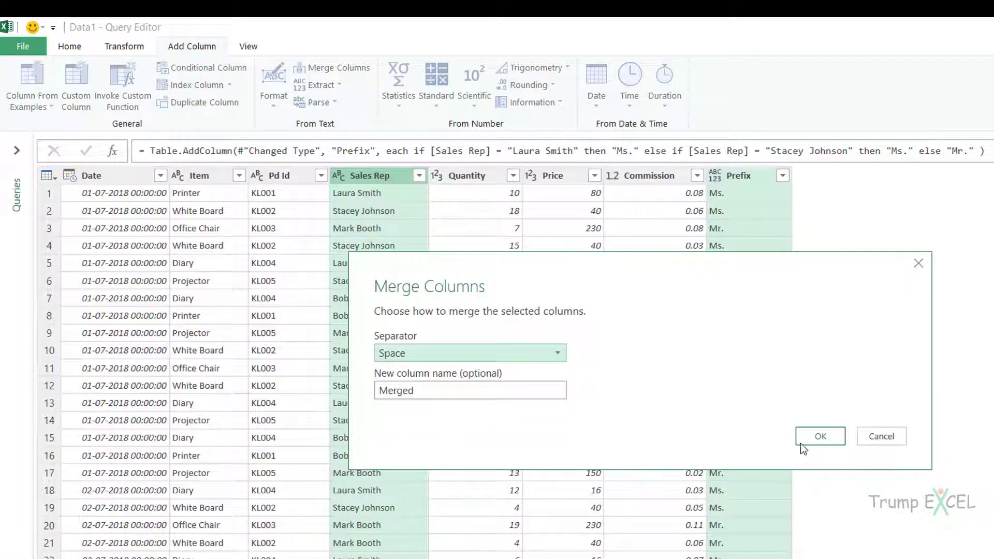
{"action": "left_click", "coordinate": [812, 436]}
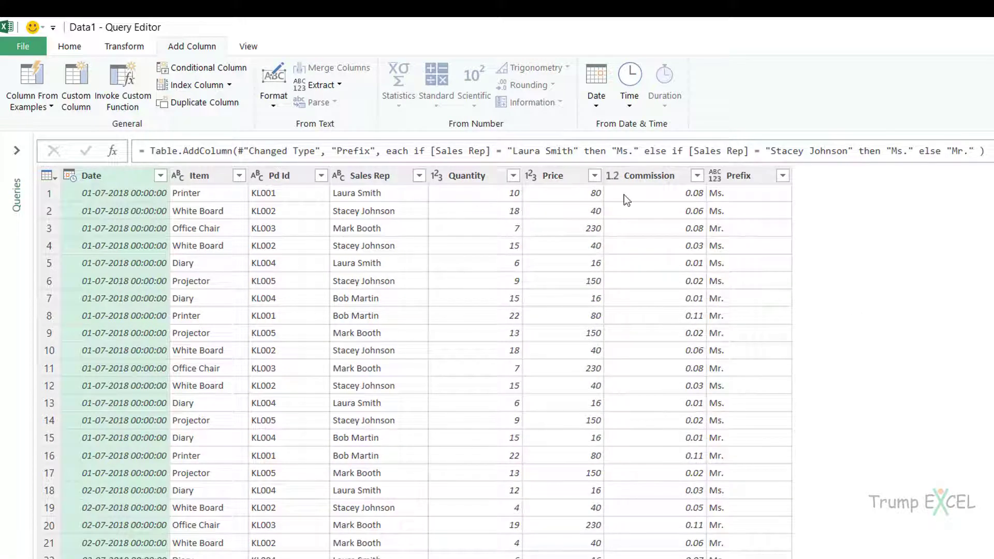
Add a custom column New Name with the formula [Prefix]&" "&[Sales Rep].
{"action": "left_click", "coordinate": [79, 73]}
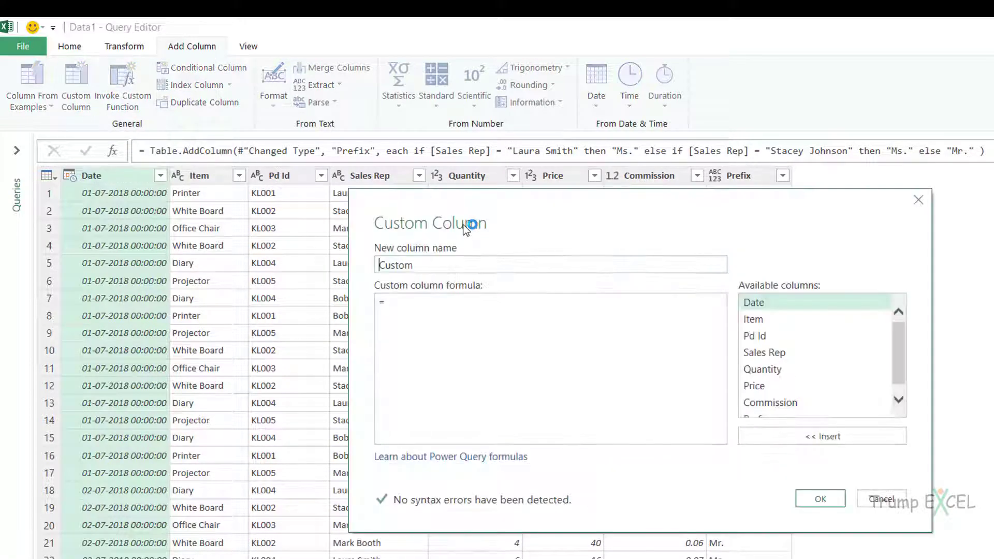
{"action": "double_click", "coordinate": [499, 267]}
{"action": "type", "text": "New Name"}
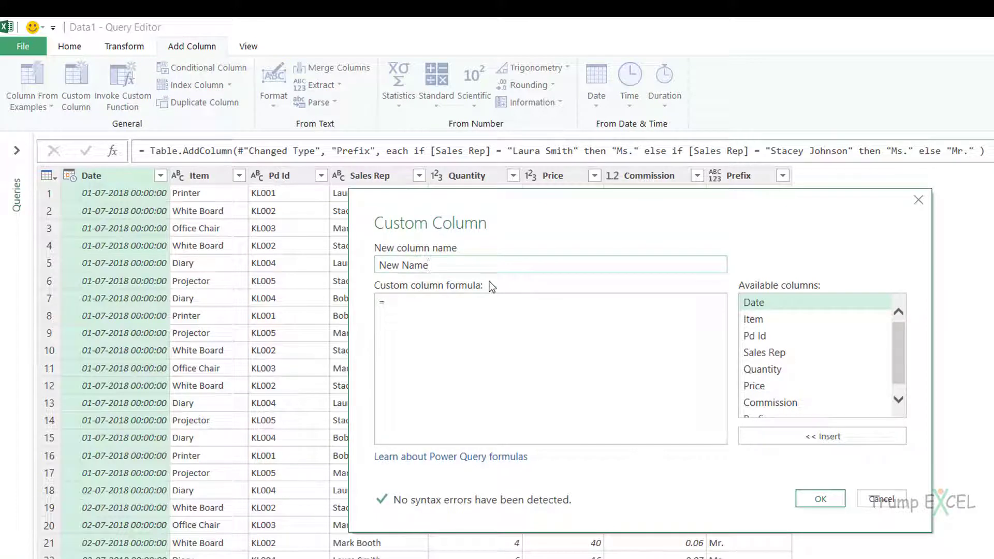
{"action": "left_click", "coordinate": [487, 317]}
{"action": "scroll", "coordinate": [899, 358], "scroll_direction": "down", "scroll_amount": 1}
{"action": "double_click", "coordinate": [802, 412]}
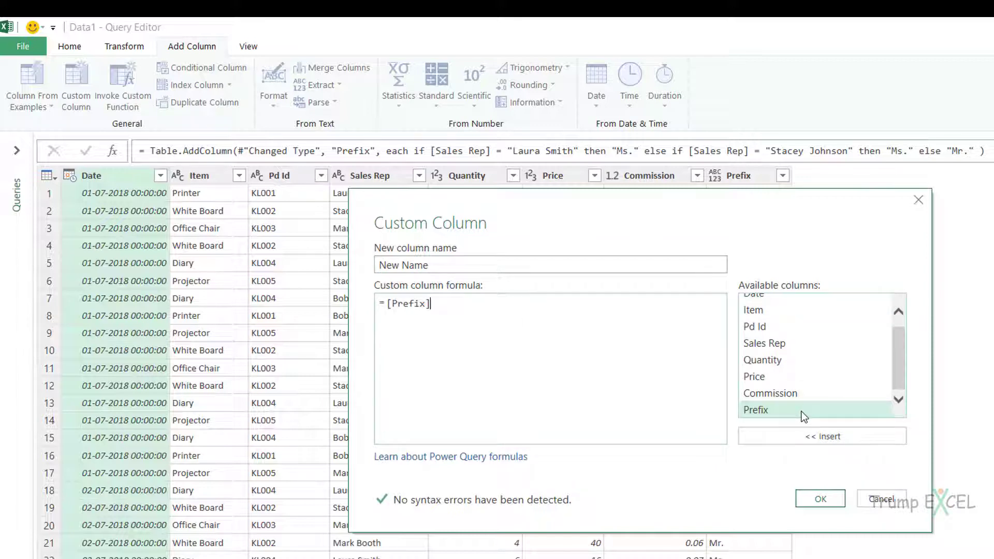
{"action": "type", "text": "&\" \"&"}
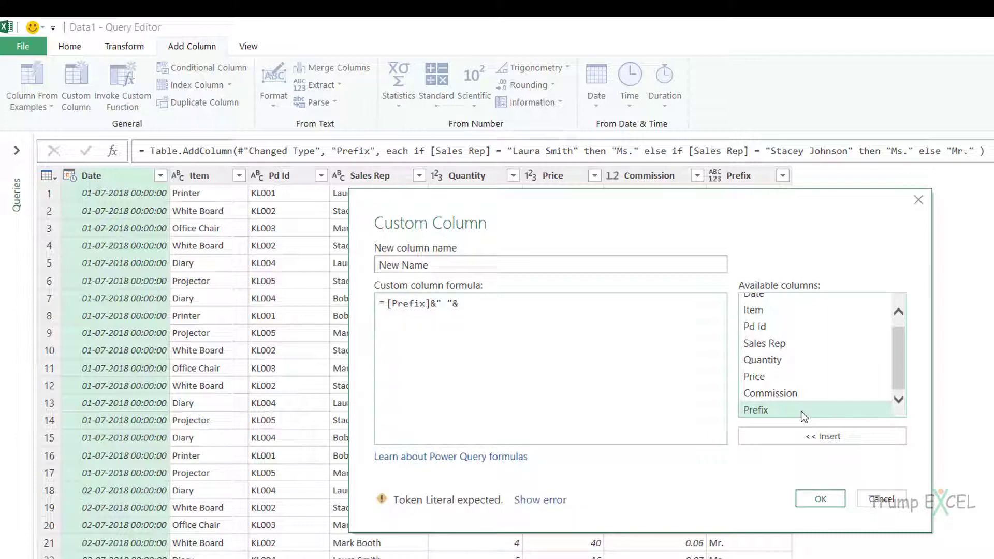
{"action": "double_click", "coordinate": [787, 344]}
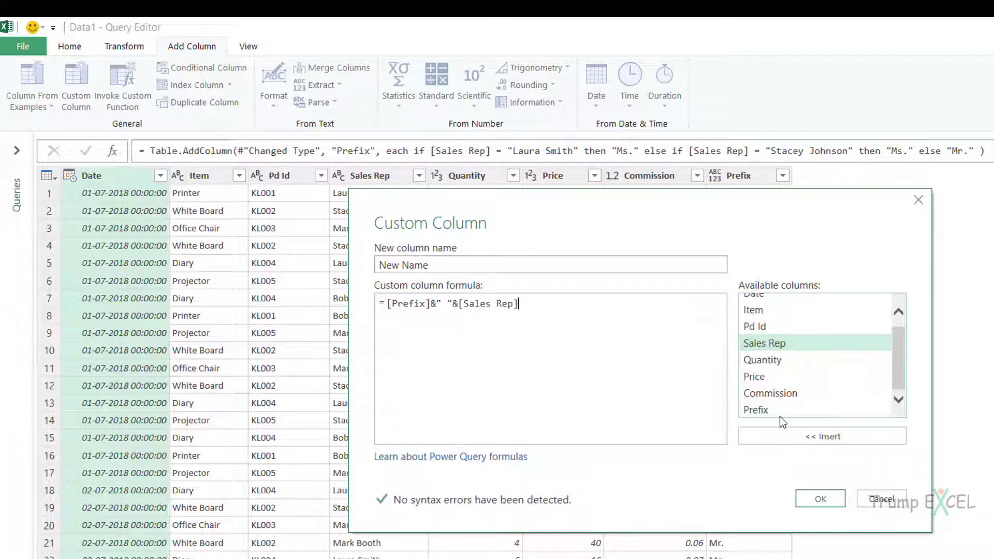
{"action": "left_click", "coordinate": [821, 499]}
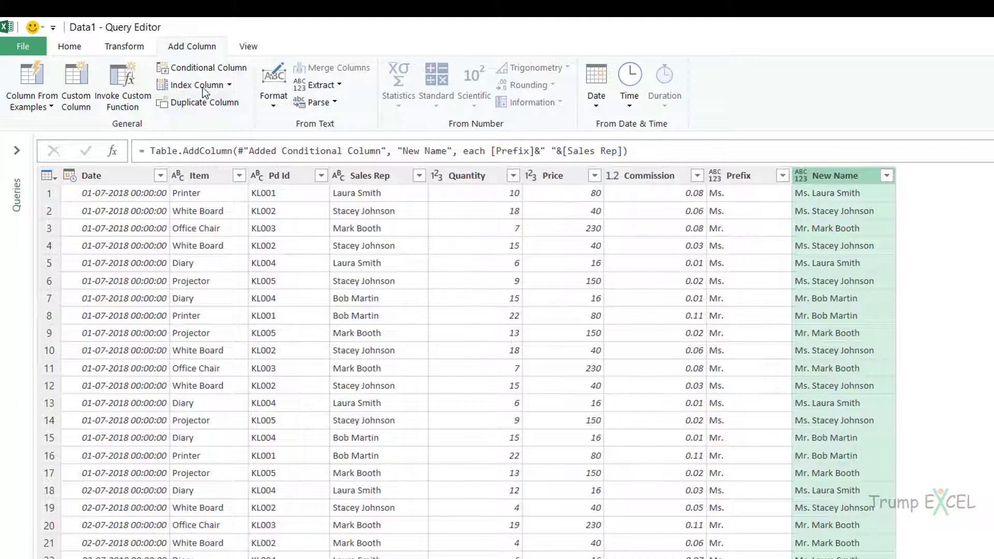
{"action": "left_click", "coordinate": [201, 69]}
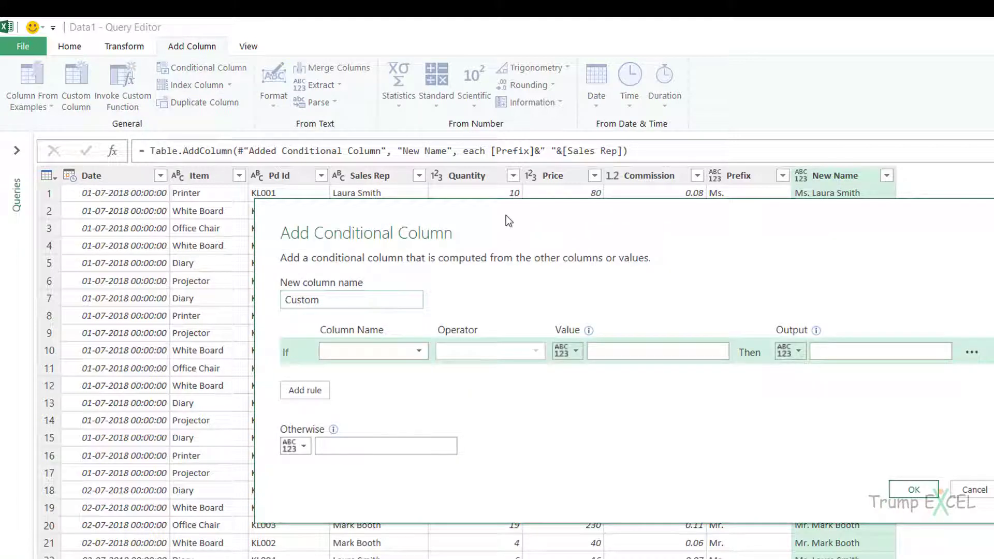
{"action": "left_click_drag", "start_coordinate": [506, 217], "coordinate": [671, 203]}
{"action": "left_click", "coordinate": [580, 339]}
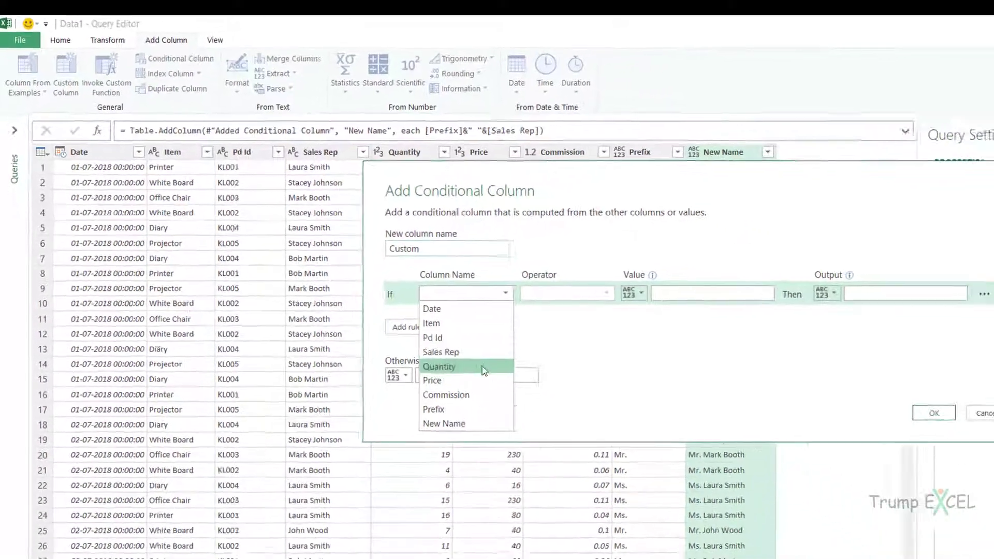
{"action": "left_click", "coordinate": [564, 424]}
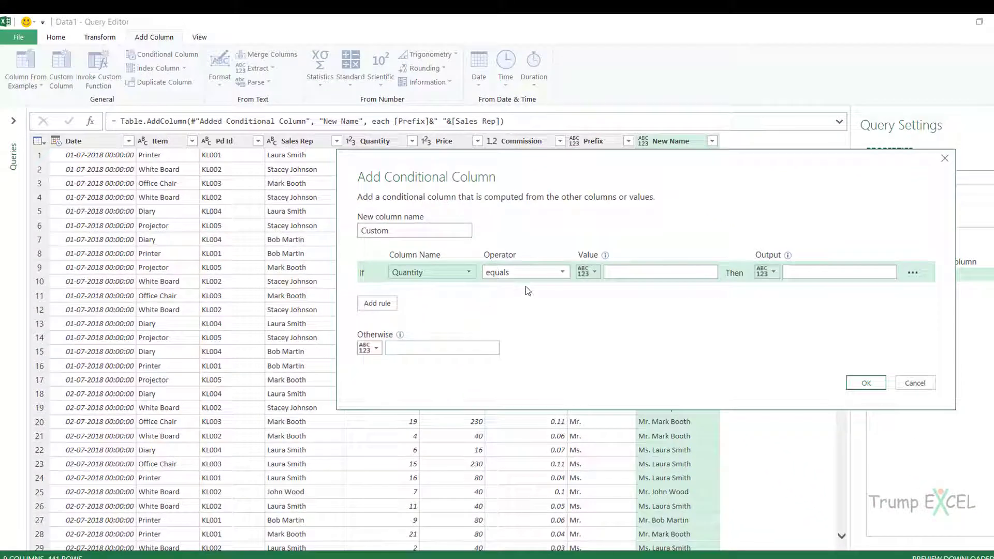
{"action": "left_click", "coordinate": [533, 277]}
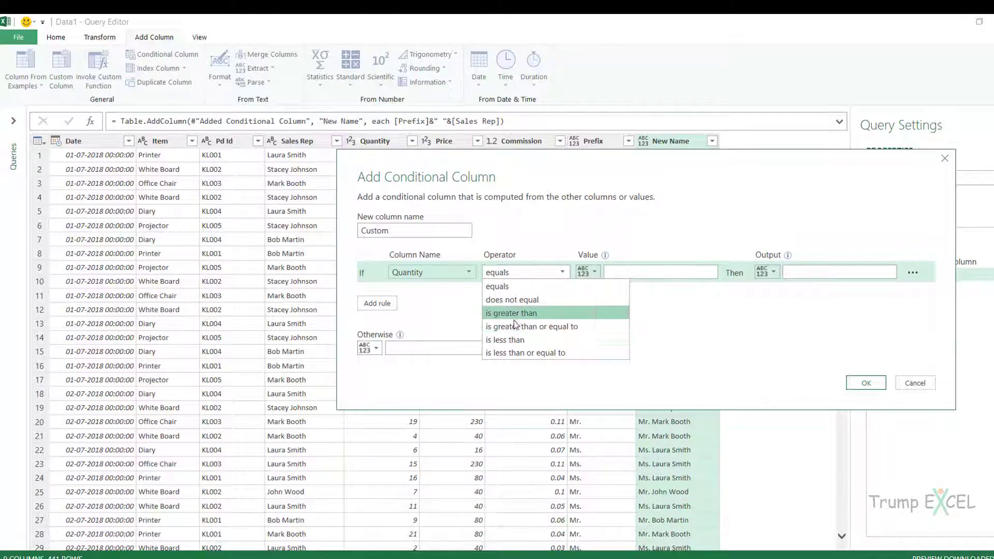
{"action": "left_click", "coordinate": [457, 277]}
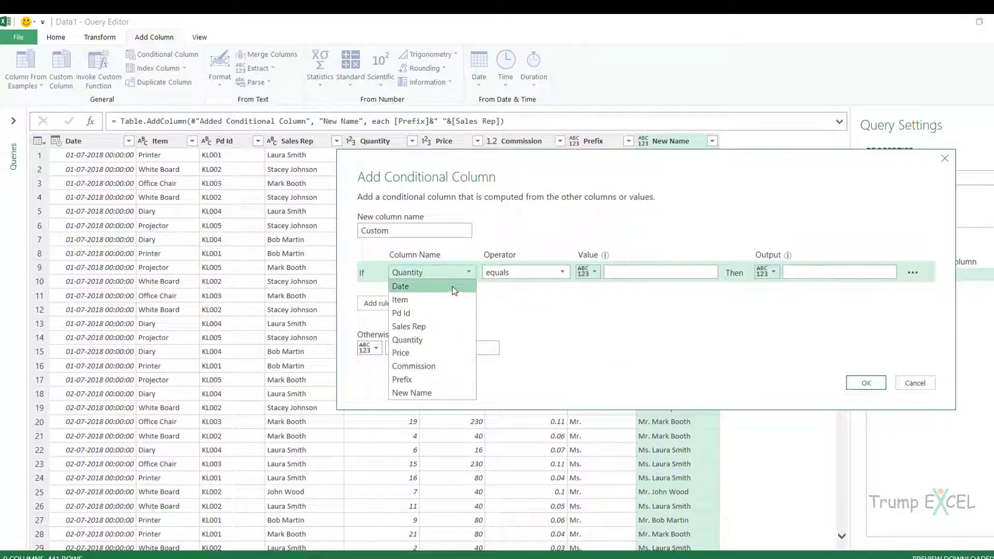
{"action": "left_click", "coordinate": [456, 286]}
{"action": "left_click", "coordinate": [521, 276]}
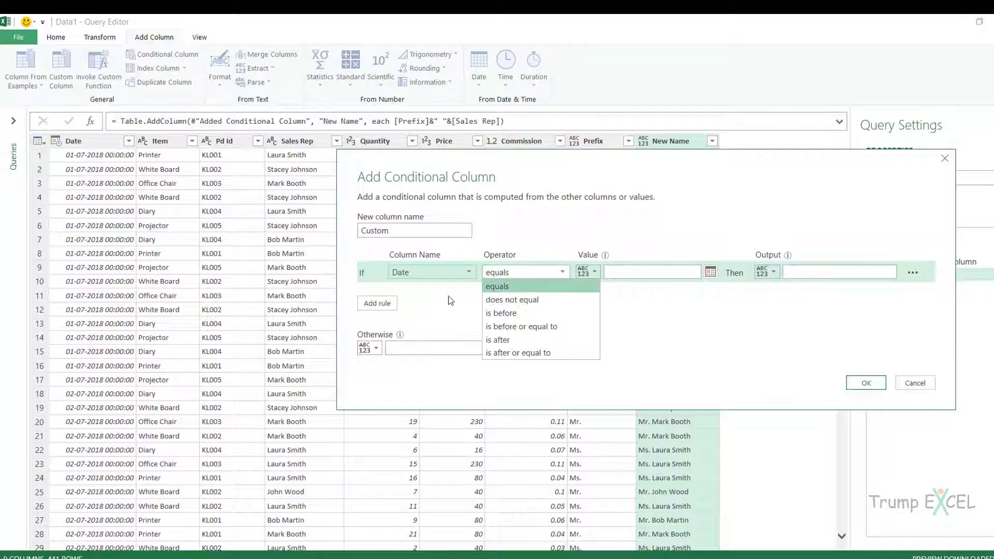
{"action": "left_click", "coordinate": [537, 276]}
{"action": "left_click", "coordinate": [538, 276]}
{"action": "left_click", "coordinate": [538, 277]}
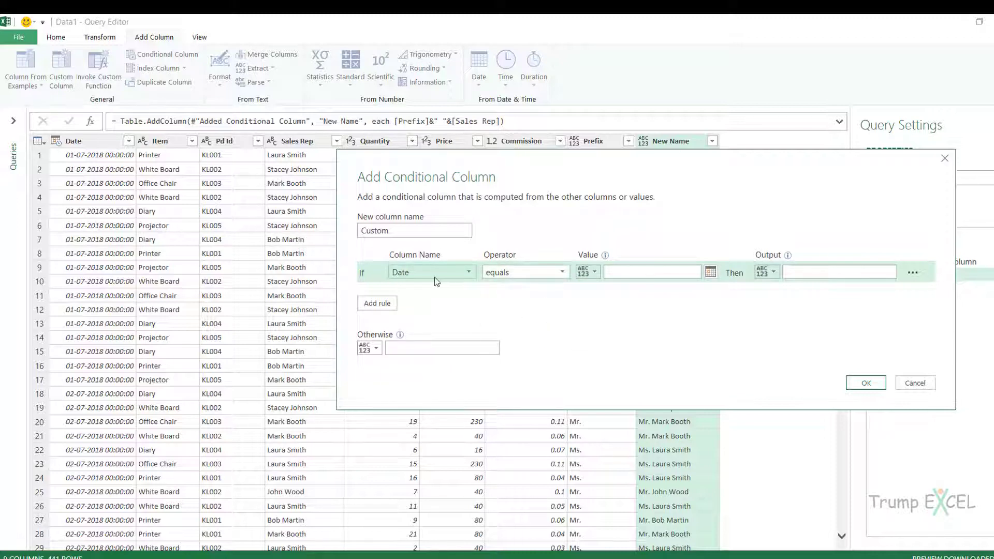
{"action": "left_click", "coordinate": [434, 277]}
{"action": "left_click", "coordinate": [434, 277]}
{"action": "left_click", "coordinate": [528, 273]}
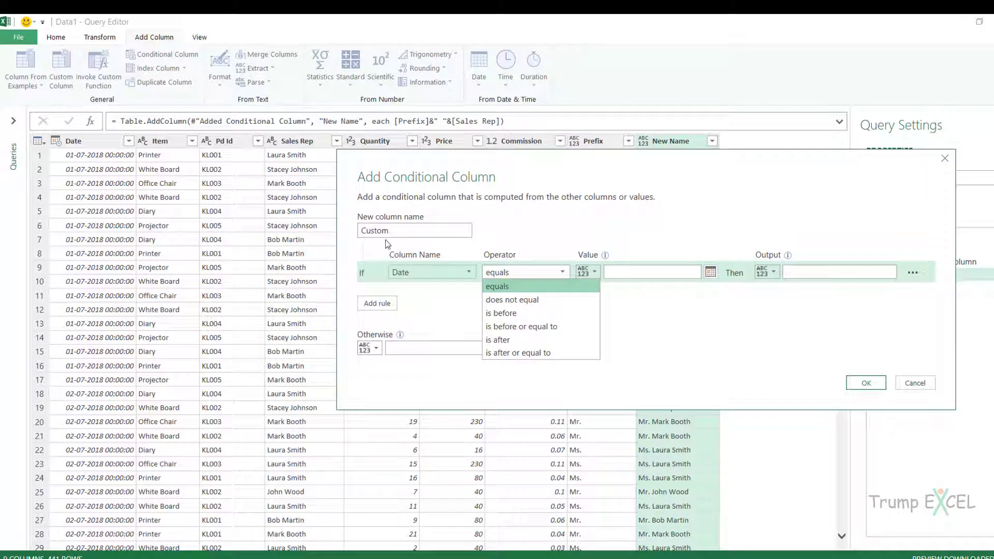
{"action": "left_click", "coordinate": [945, 160]}
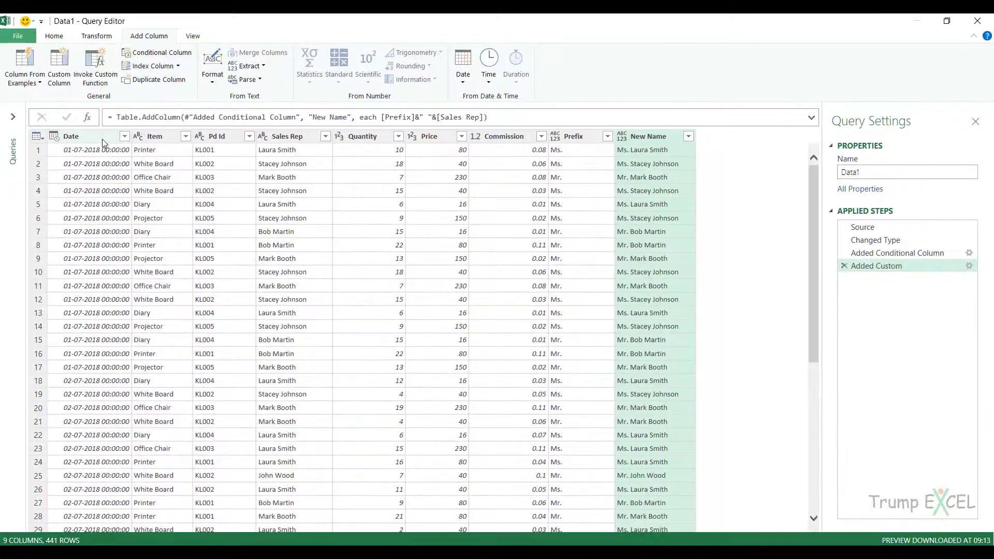
Switch to the Home commands and select the Date column.
{"action": "left_click", "coordinate": [54, 38]}
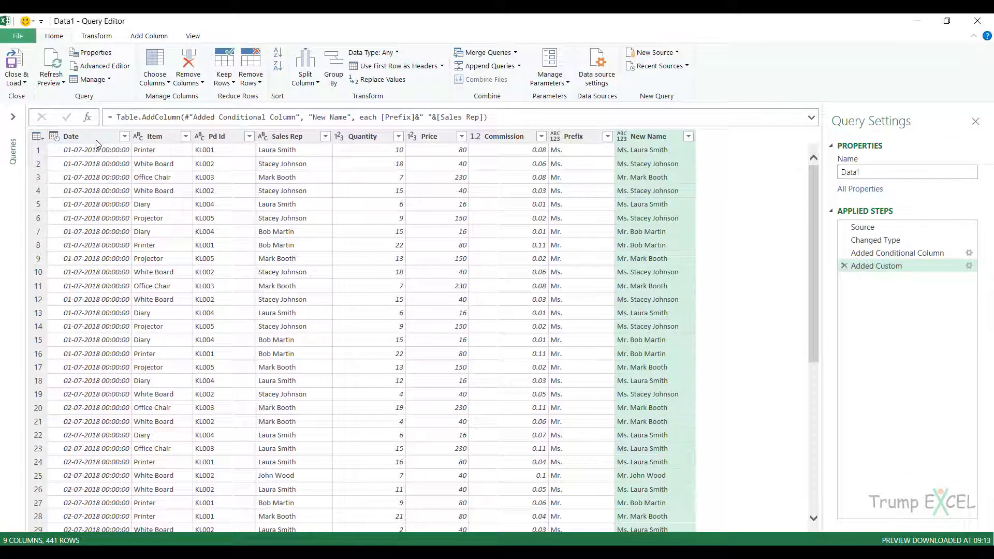
{"action": "left_click", "coordinate": [98, 138]}
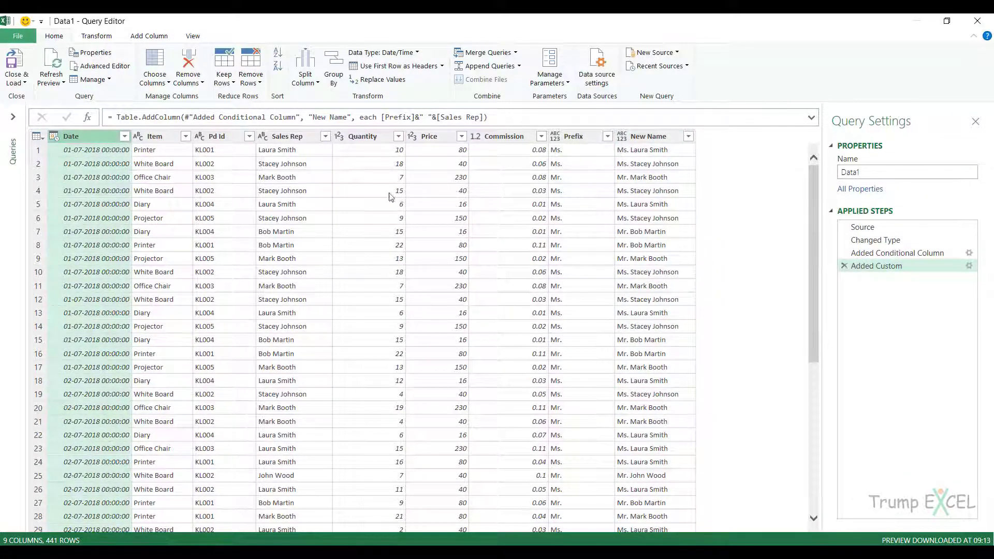